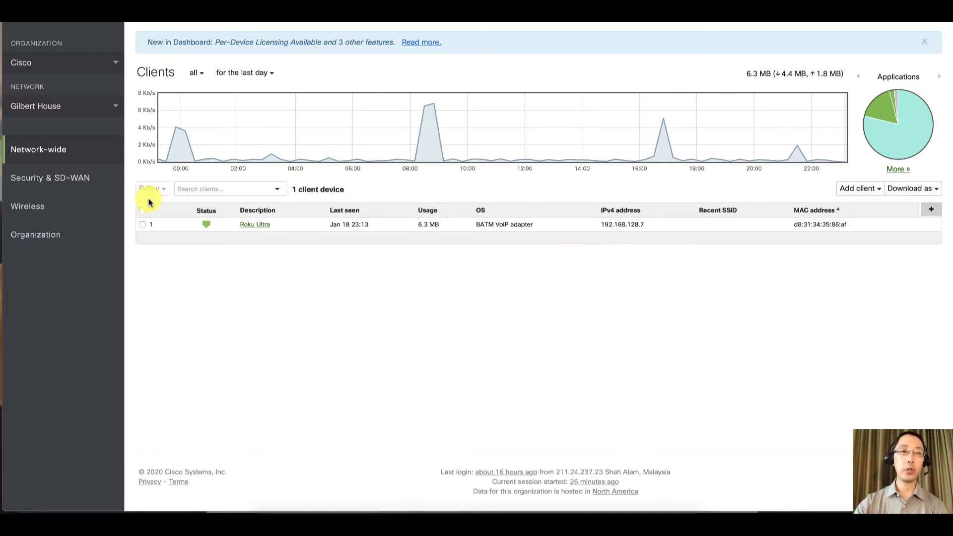
Go to Network-wide > Alerts to open the network's alert settings
{"action": "mouse_move", "coordinate": [95, 150]}
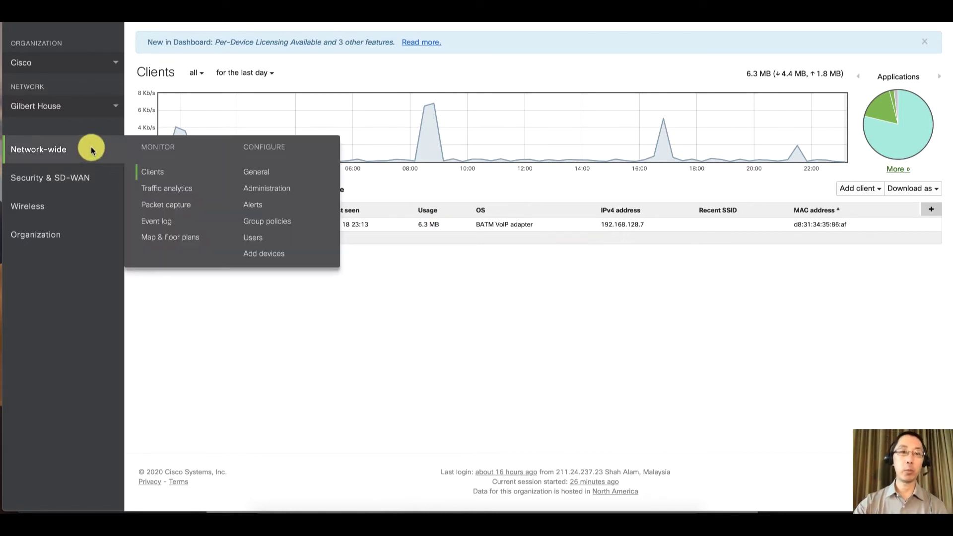
{"action": "left_click", "coordinate": [252, 205]}
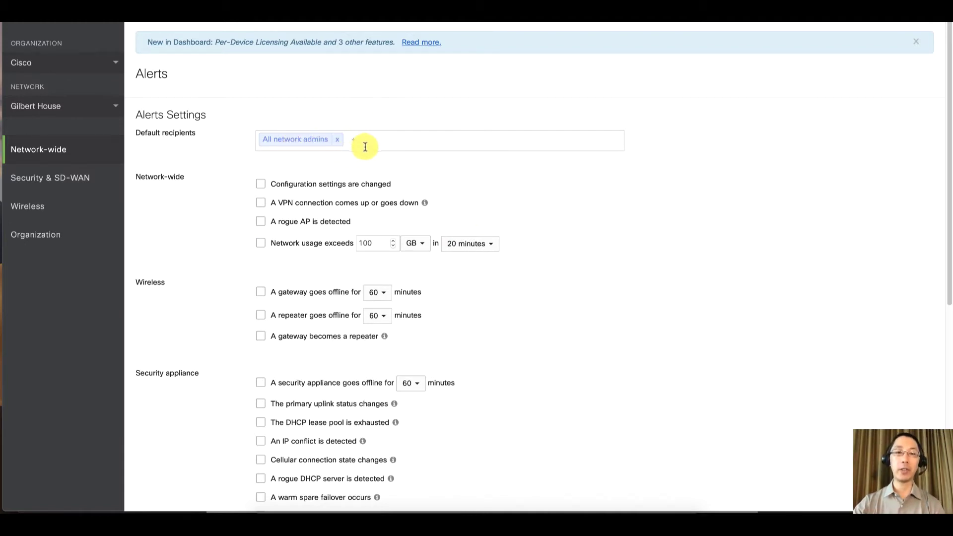
Select the Default recipients field and look through the alert options
{"action": "left_click", "coordinate": [365, 145]}
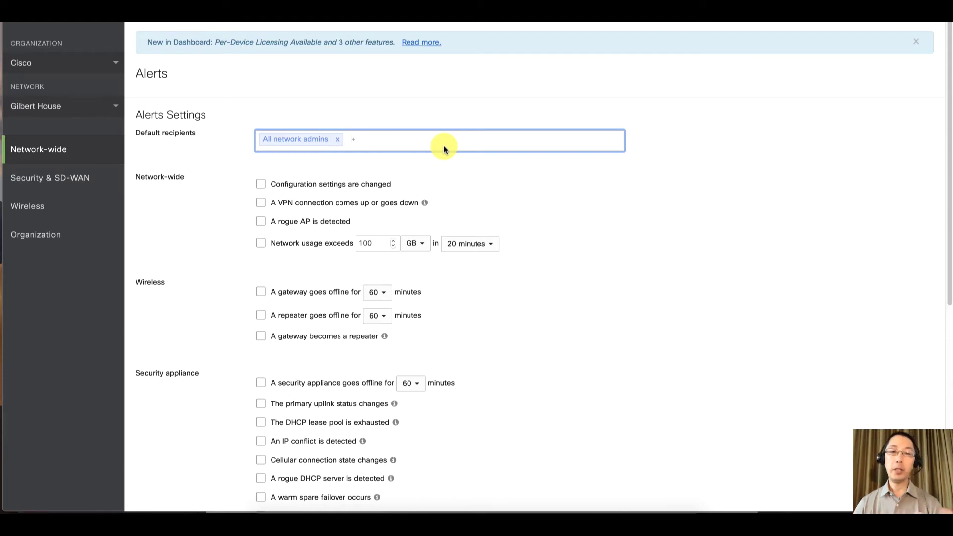
{"action": "scroll", "coordinate": [507, 182], "scroll_direction": "down", "scroll_amount": 7}
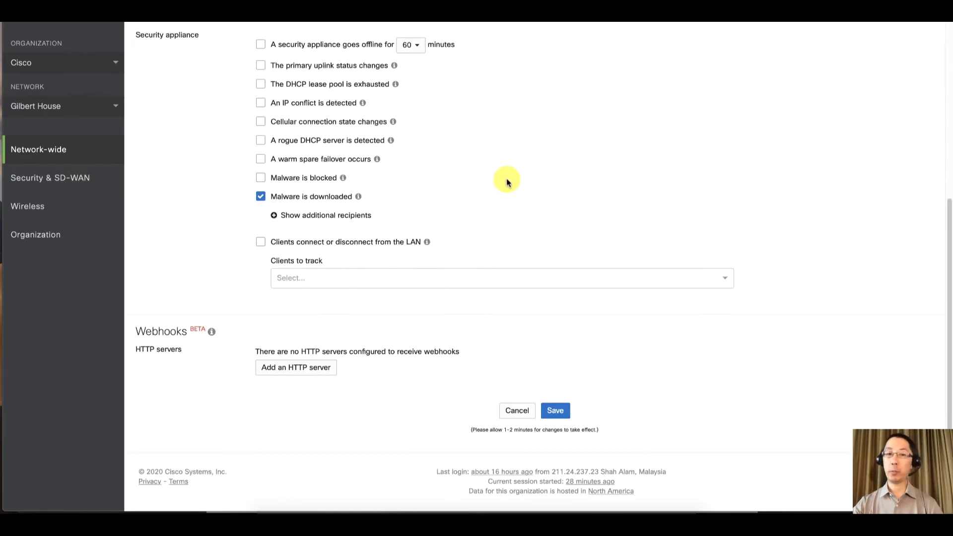
{"action": "scroll", "coordinate": [521, 184], "scroll_direction": "up", "scroll_amount": 4}
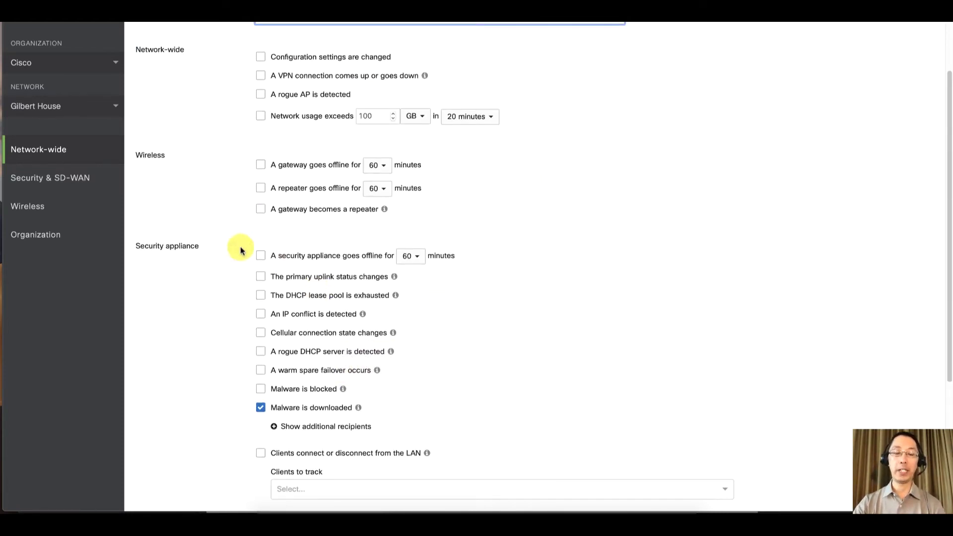
{"action": "mouse_move", "coordinate": [358, 407]}
{"action": "scroll", "coordinate": [449, 228], "scroll_direction": "up", "scroll_amount": 3}
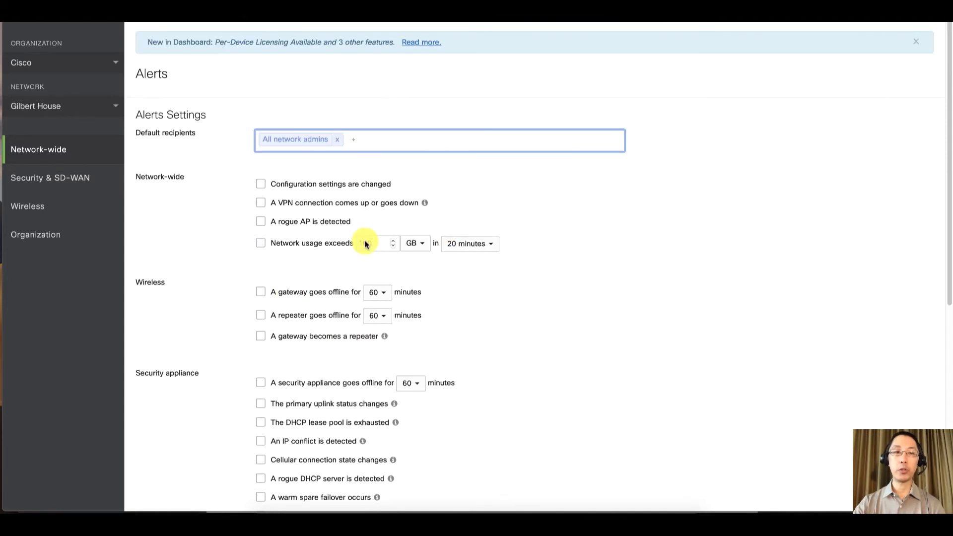
Tick and untick 'A gateway goes offline', then reload to discard the change
{"action": "left_click", "coordinate": [417, 291]}
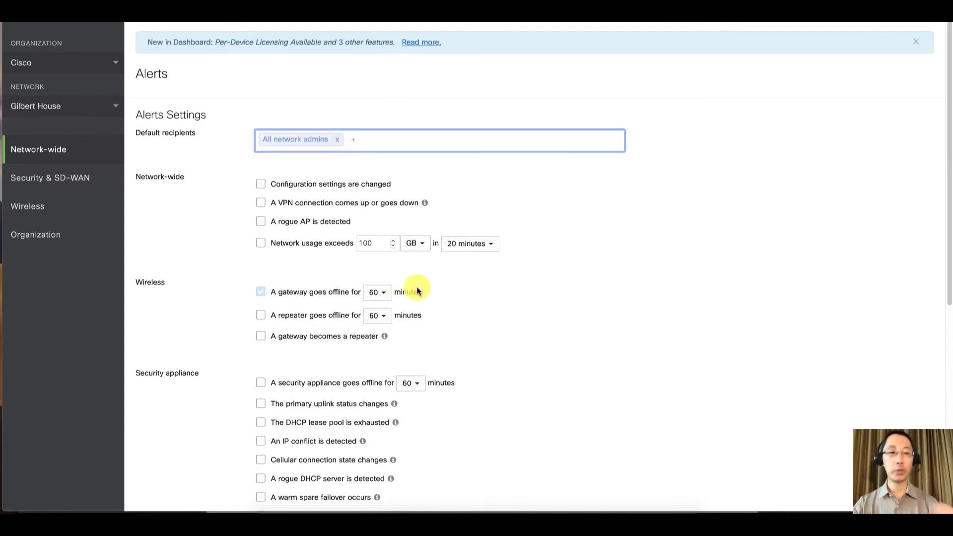
{"action": "left_click", "coordinate": [416, 291]}
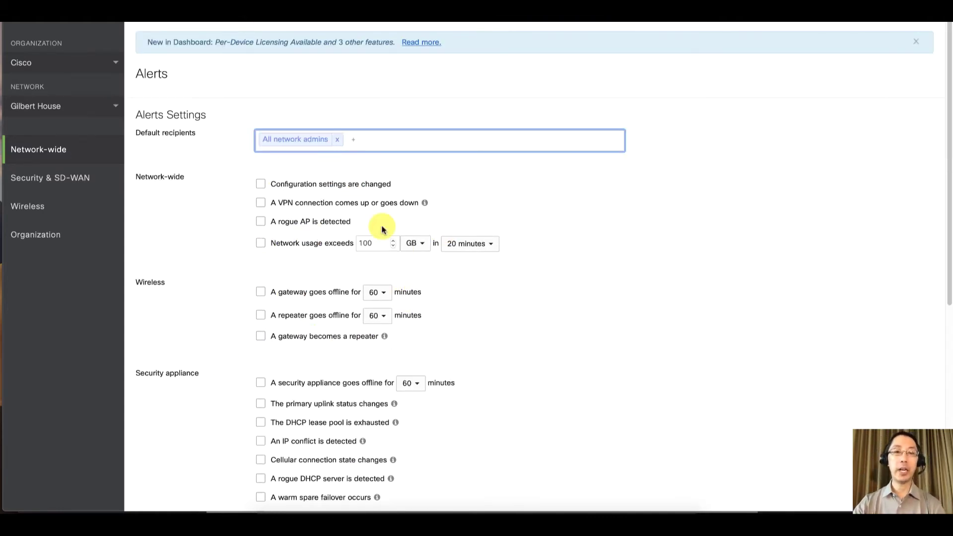
{"action": "scroll", "coordinate": [542, 220], "scroll_direction": "down", "scroll_amount": 7}
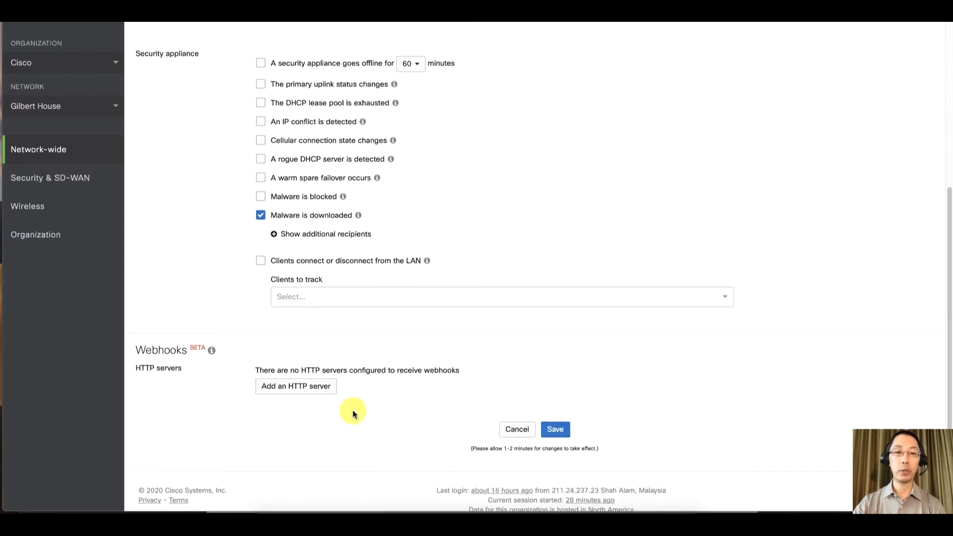
{"action": "key", "text": "ctrl+r"}
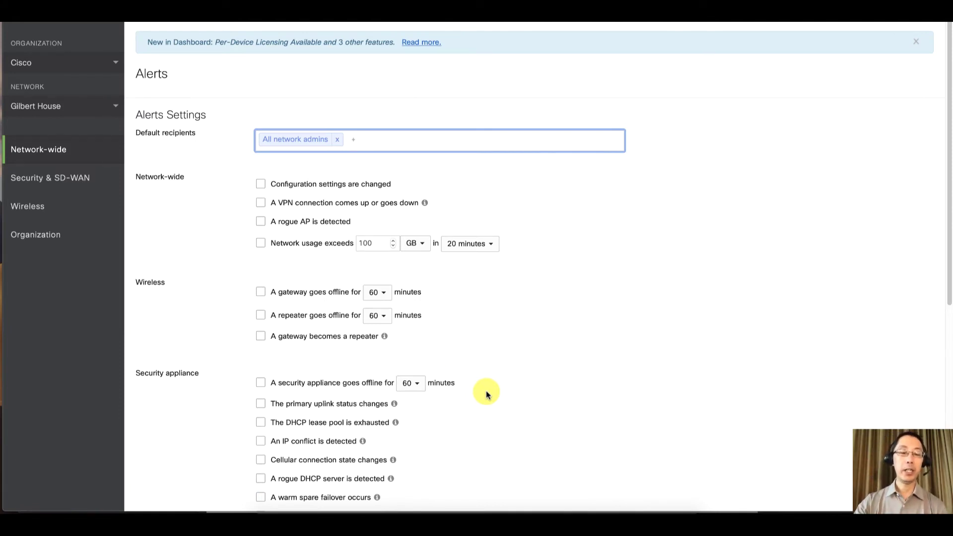
Enable the VPN connection up/down alert and the network usage alert
{"action": "left_click", "coordinate": [260, 203]}
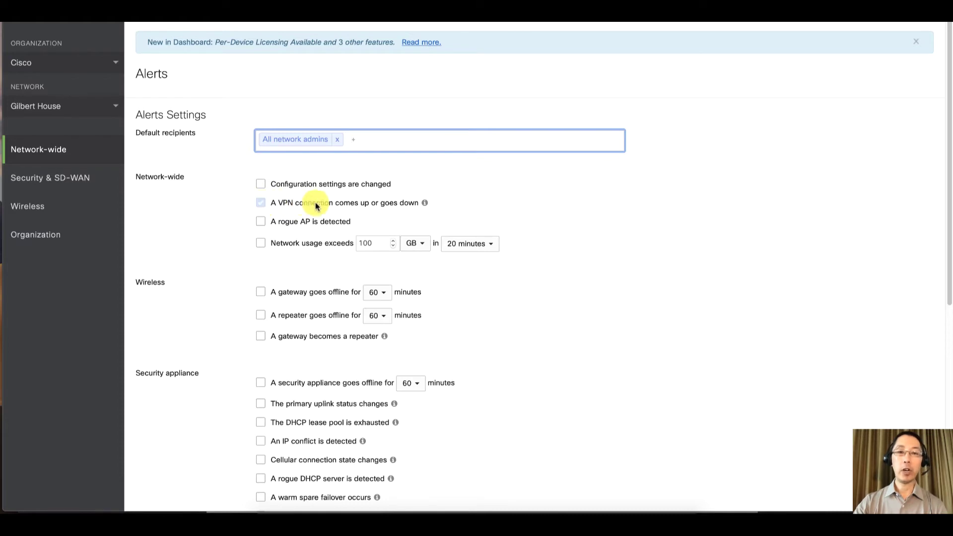
{"action": "left_click", "coordinate": [261, 202]}
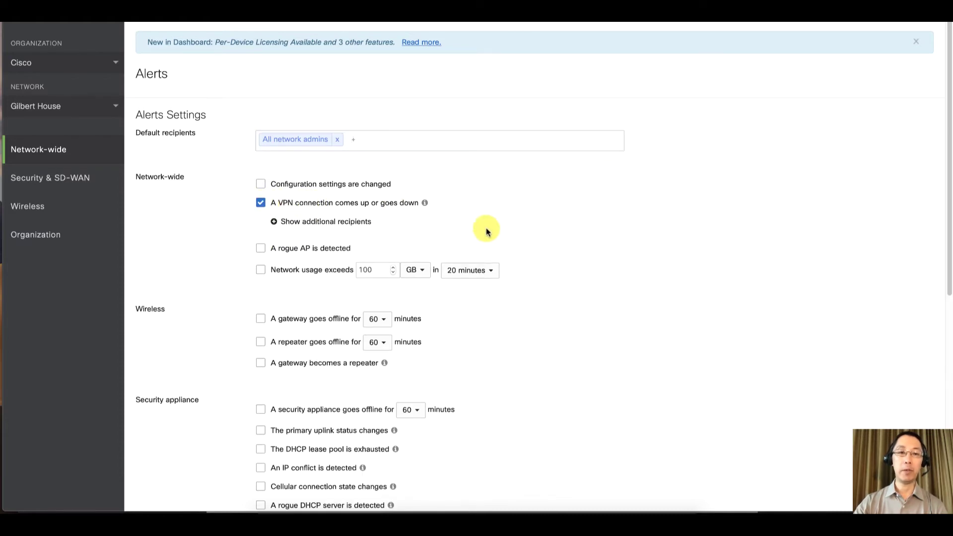
{"action": "left_click", "coordinate": [261, 270]}
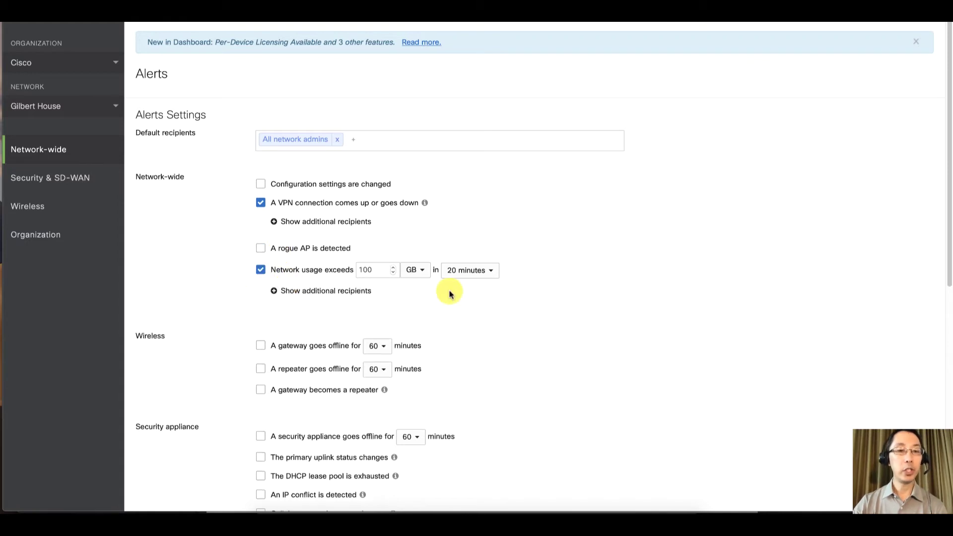
Lower the usage threshold from 100 to 10 GB, keeping the 20-minute window
{"action": "left_click", "coordinate": [381, 272]}
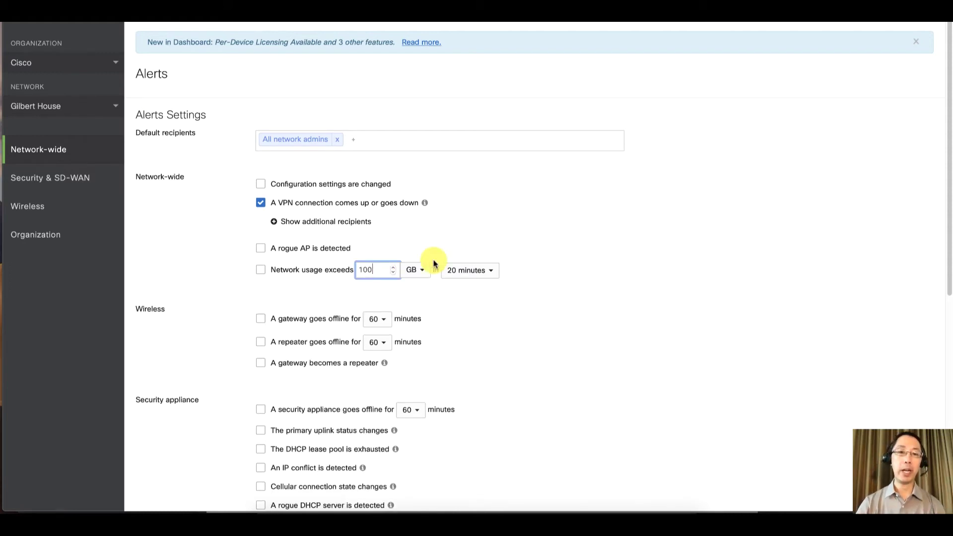
{"action": "key", "text": "BackSpace"}
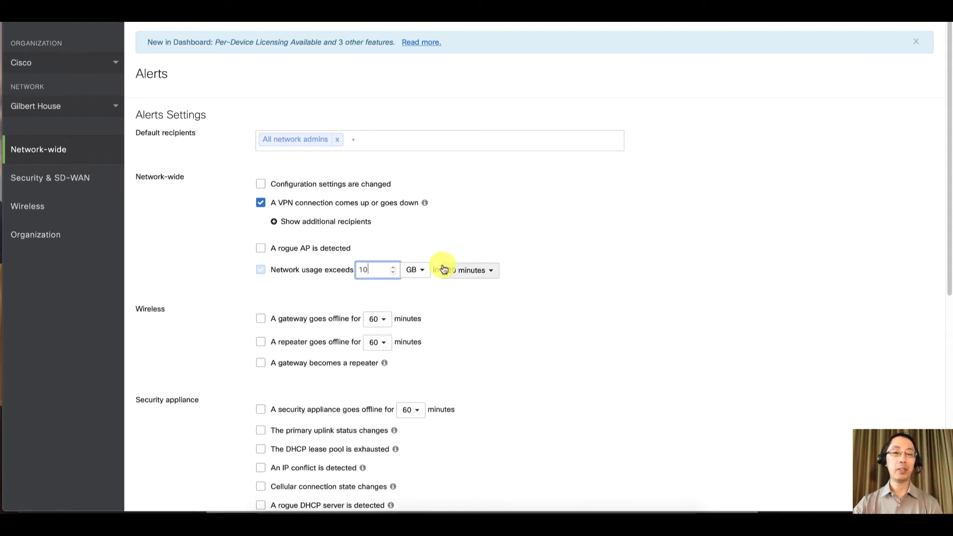
{"action": "left_click", "coordinate": [466, 276]}
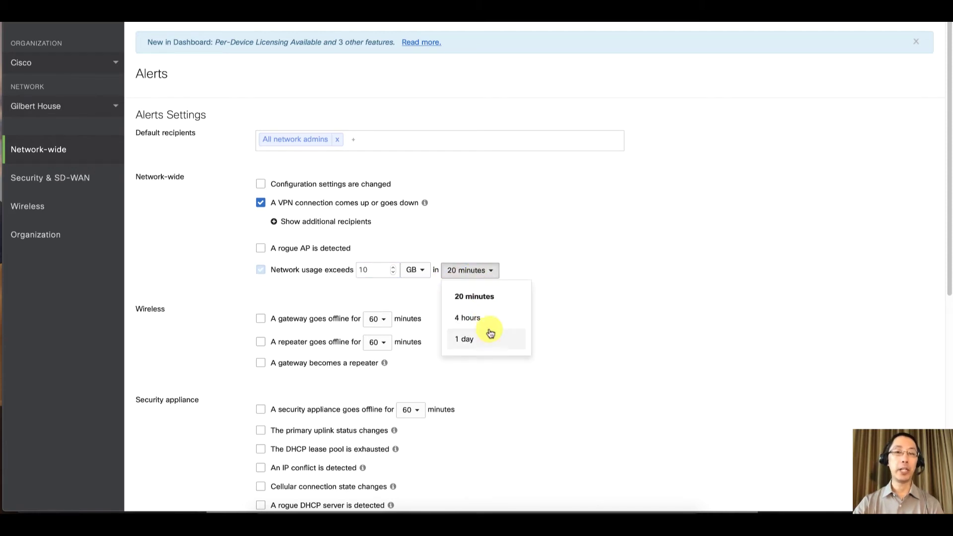
{"action": "left_click", "coordinate": [627, 267]}
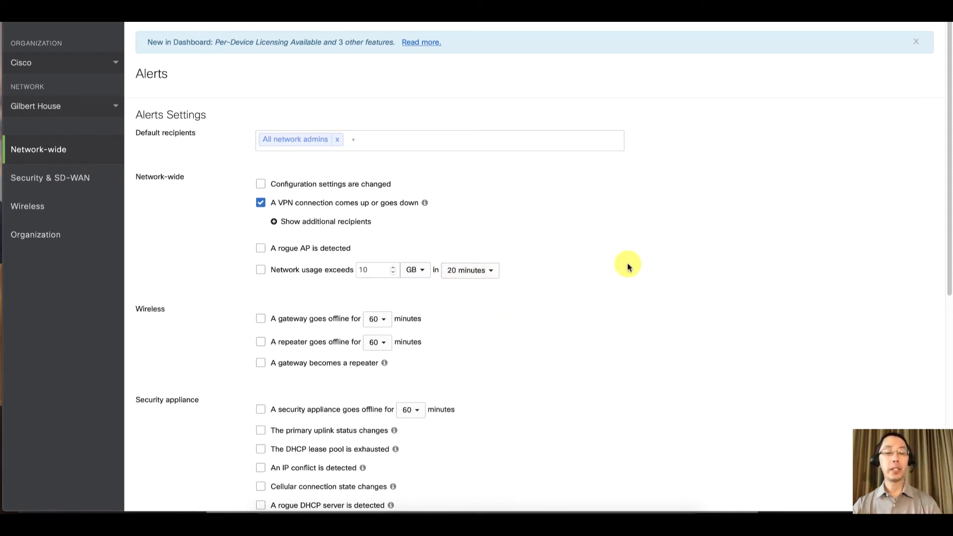
Check 'A gateway goes offline for' and set its timer to 5 minutes
{"action": "scroll", "coordinate": [564, 236], "scroll_direction": "down", "scroll_amount": 3}
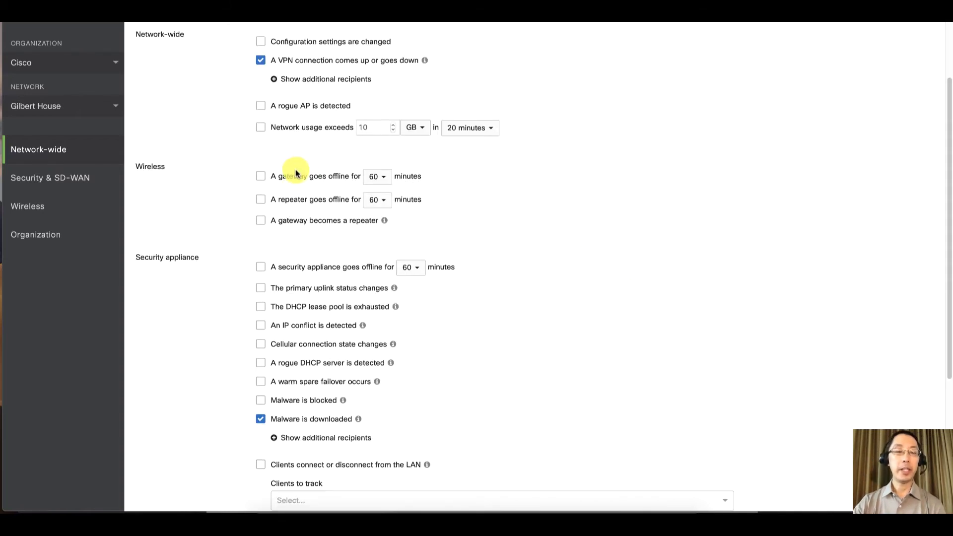
{"action": "left_click", "coordinate": [328, 177]}
{"action": "left_click", "coordinate": [260, 179]}
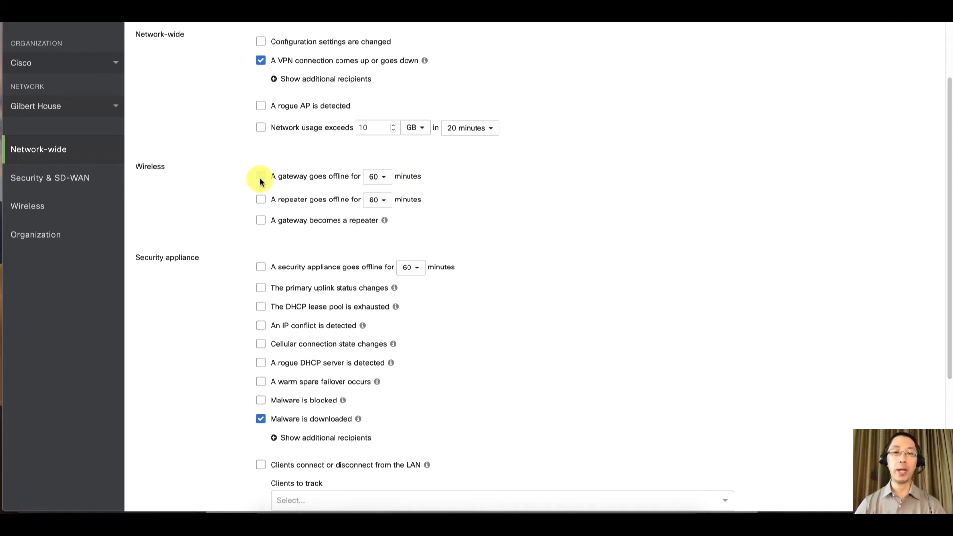
{"action": "left_click", "coordinate": [261, 177]}
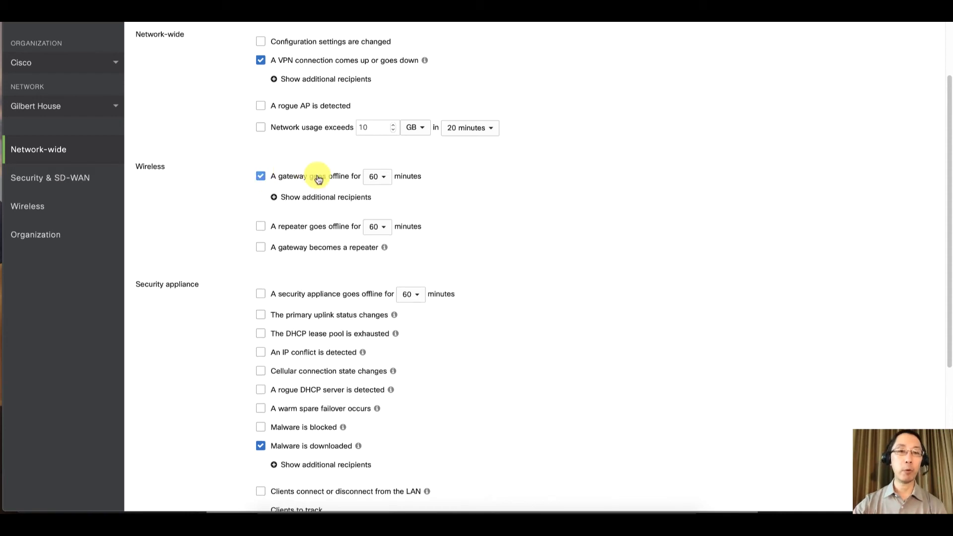
{"action": "left_click", "coordinate": [376, 177]}
{"action": "left_click", "coordinate": [427, 199]}
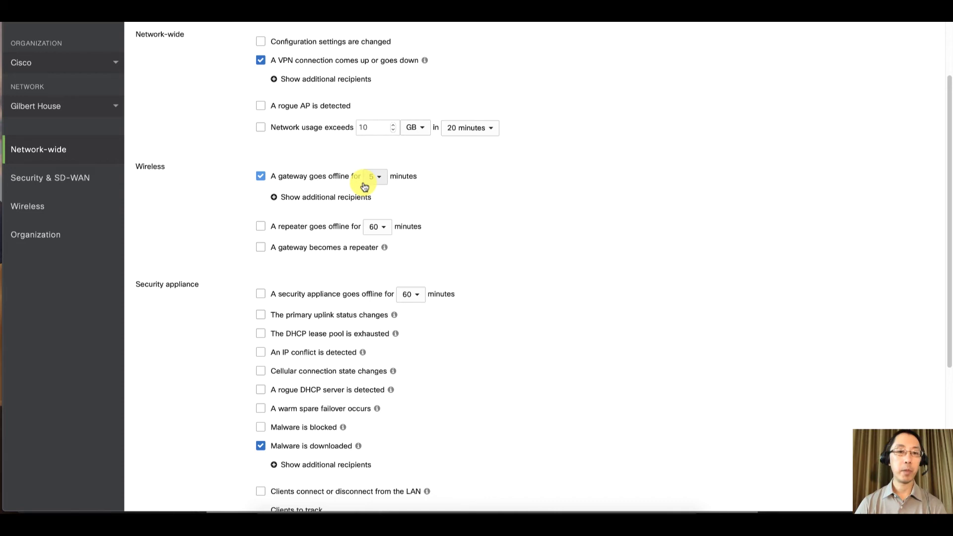
{"action": "scroll", "coordinate": [377, 186], "scroll_direction": "down", "scroll_amount": 5}
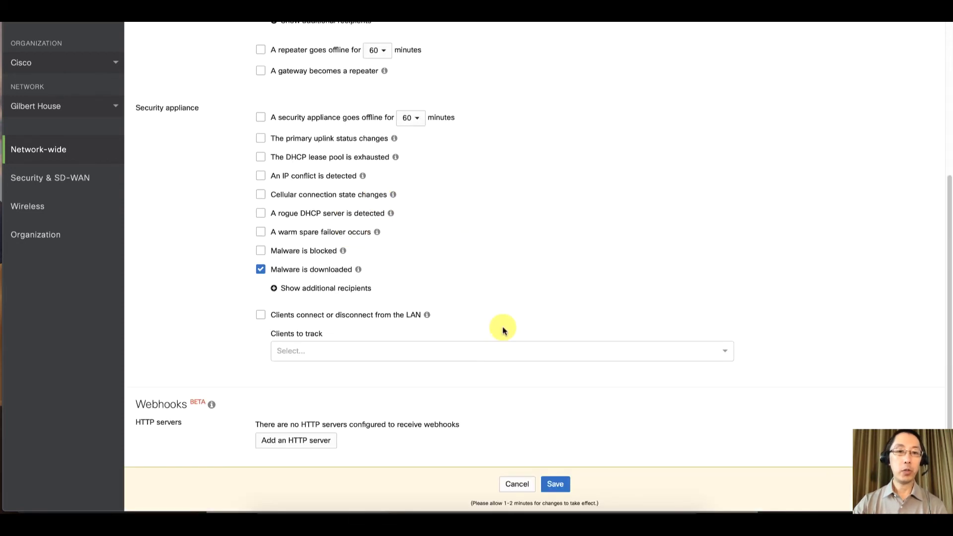
Check the 'An IP conflict is detected' and 'The primary uplink status changes' alerts
{"action": "left_click", "coordinate": [261, 178]}
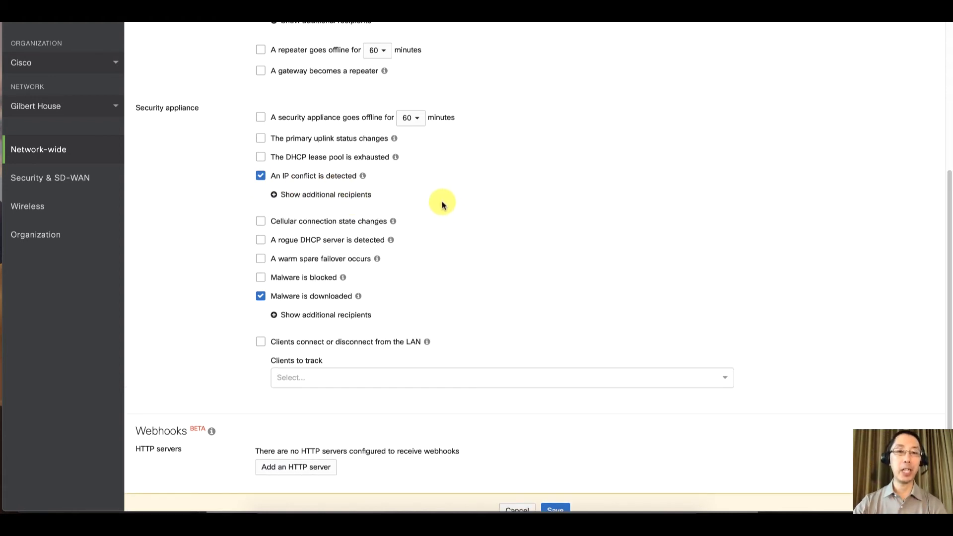
{"action": "left_click", "coordinate": [260, 138]}
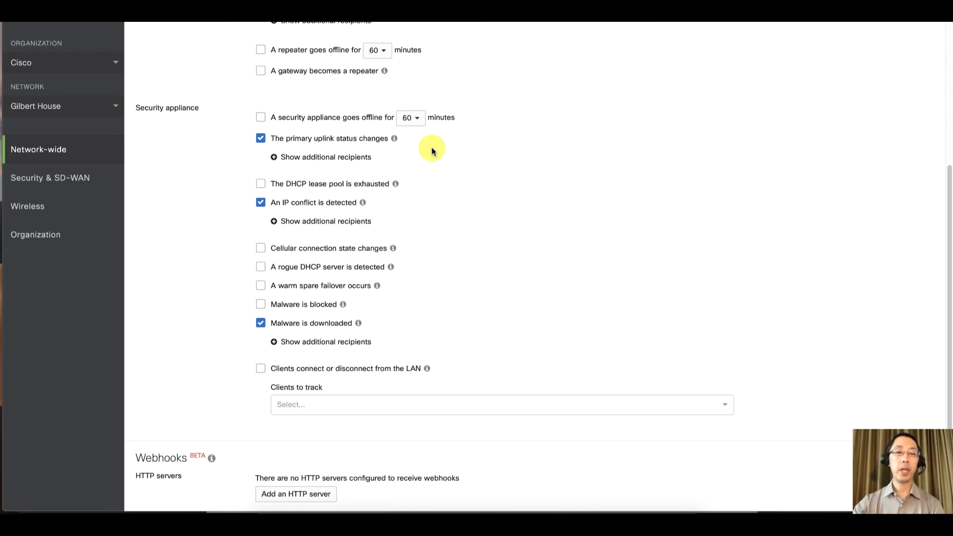
{"action": "scroll", "coordinate": [431, 152], "scroll_direction": "down", "scroll_amount": 3}
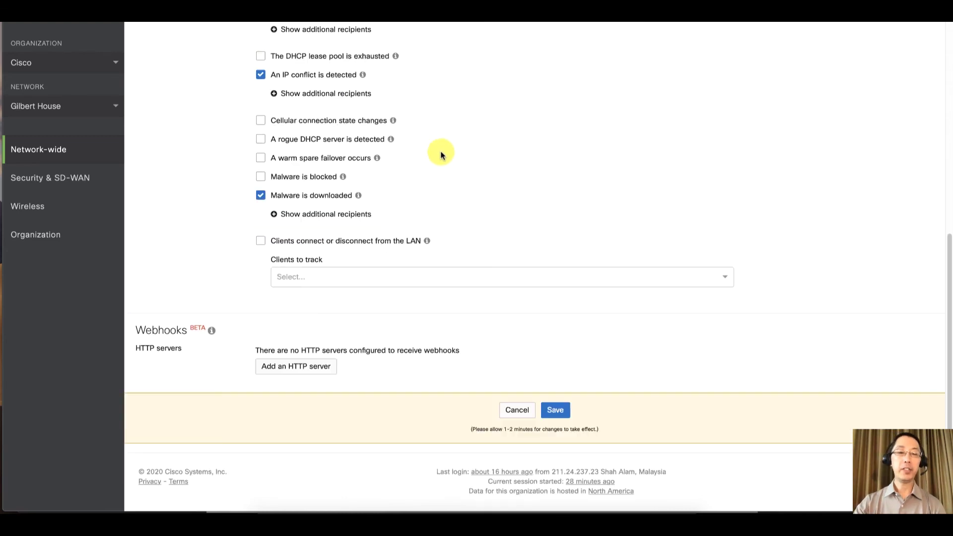
Enable the LAN client connect/disconnect alert, tracking the Roku Ultra client
{"action": "left_click", "coordinate": [263, 245]}
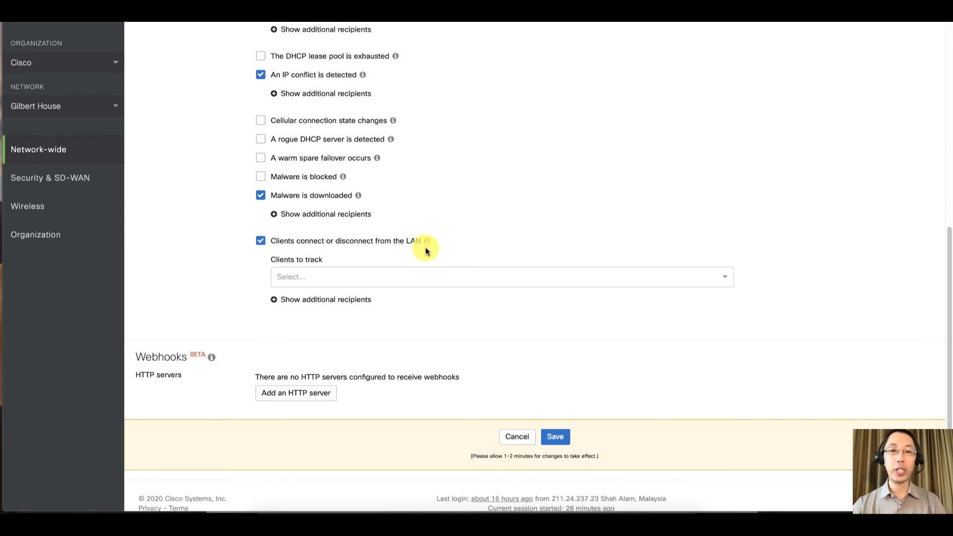
{"action": "left_click", "coordinate": [500, 272]}
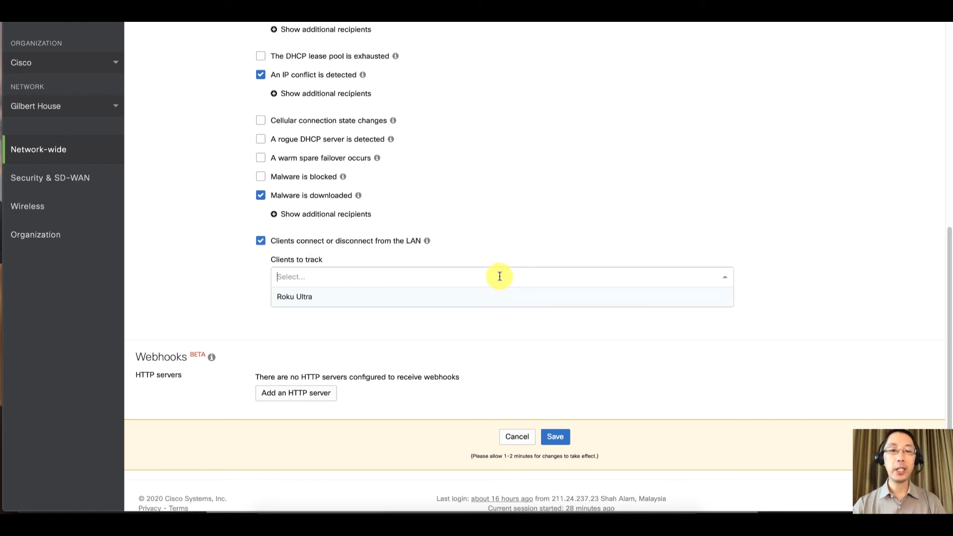
{"action": "left_click", "coordinate": [383, 304]}
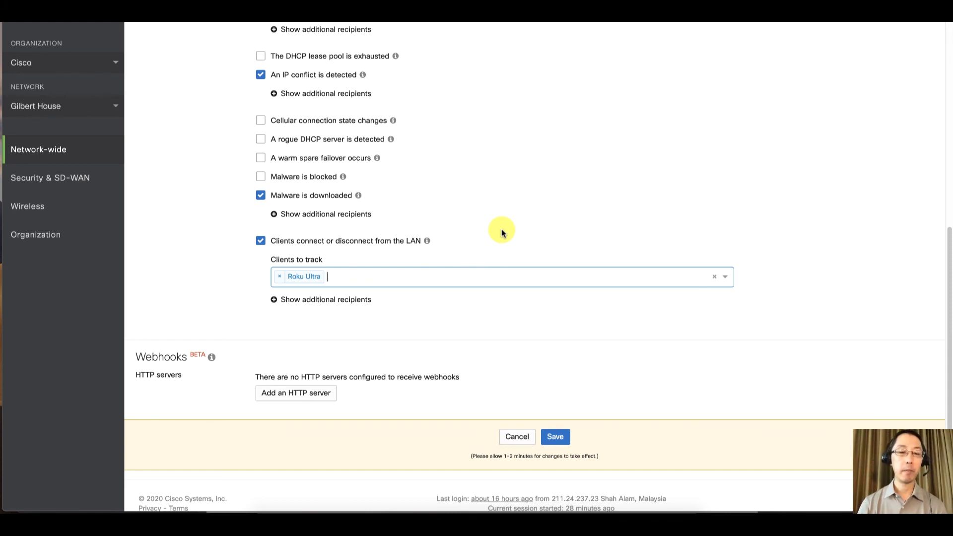
{"action": "scroll", "coordinate": [553, 270], "scroll_direction": "up", "scroll_amount": 10}
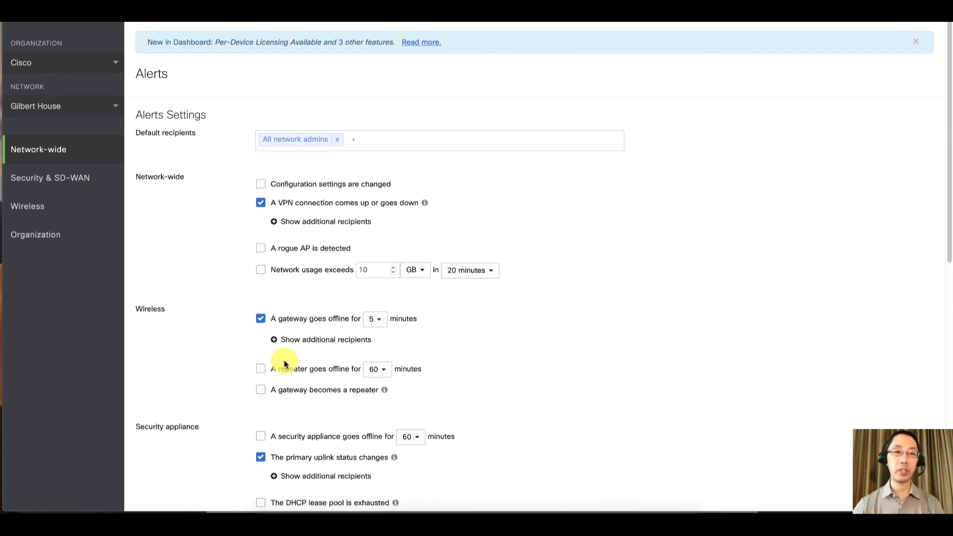
{"action": "mouse_move", "coordinate": [108, 160]}
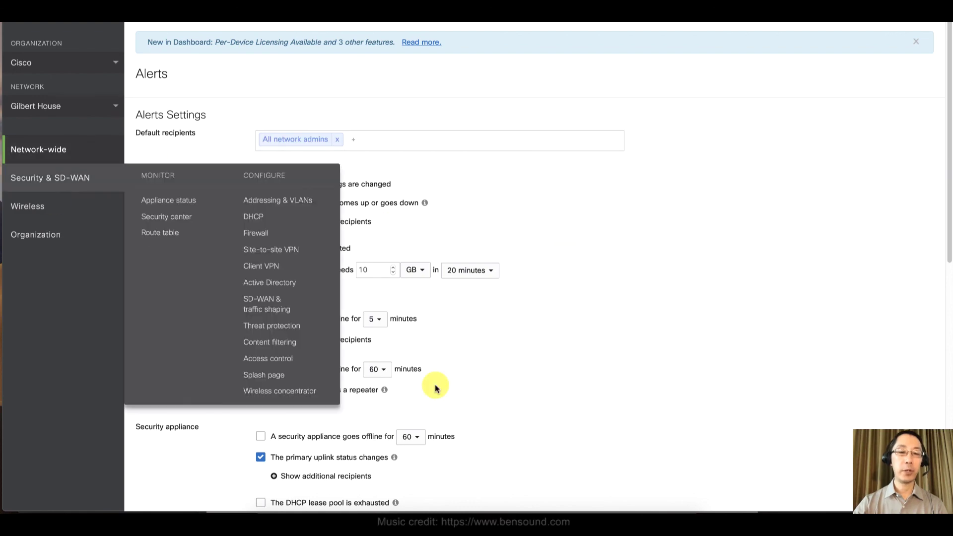
{"action": "scroll", "coordinate": [560, 317], "scroll_direction": "down", "scroll_amount": 1}
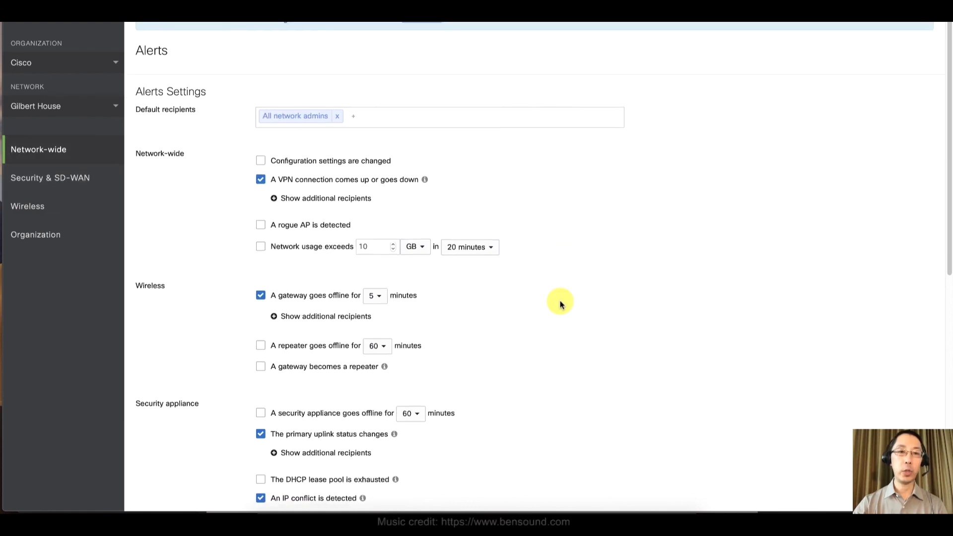
{"action": "left_click", "coordinate": [442, 123]}
{"action": "scroll", "coordinate": [597, 207], "scroll_direction": "down", "scroll_amount": 10}
{"action": "scroll", "coordinate": [717, 298], "scroll_direction": "up", "scroll_amount": 10}
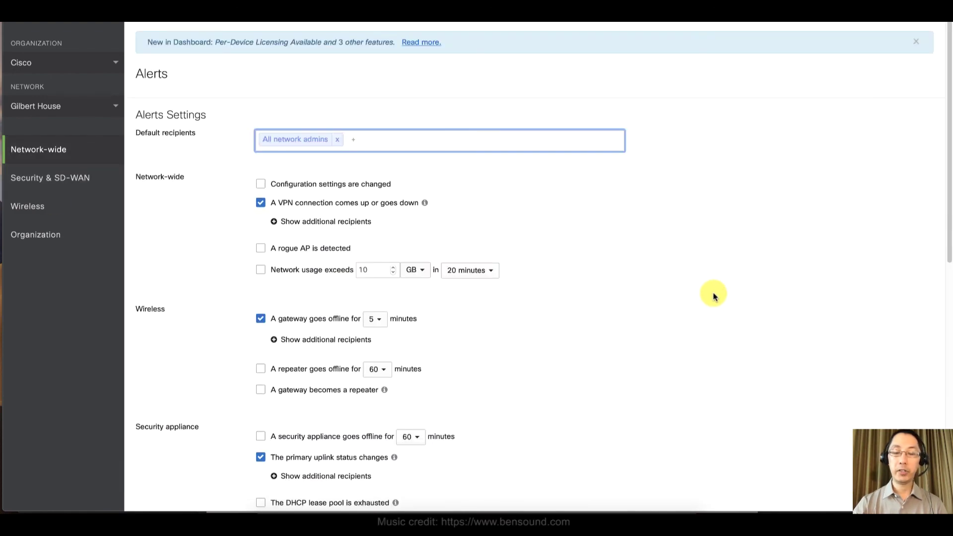